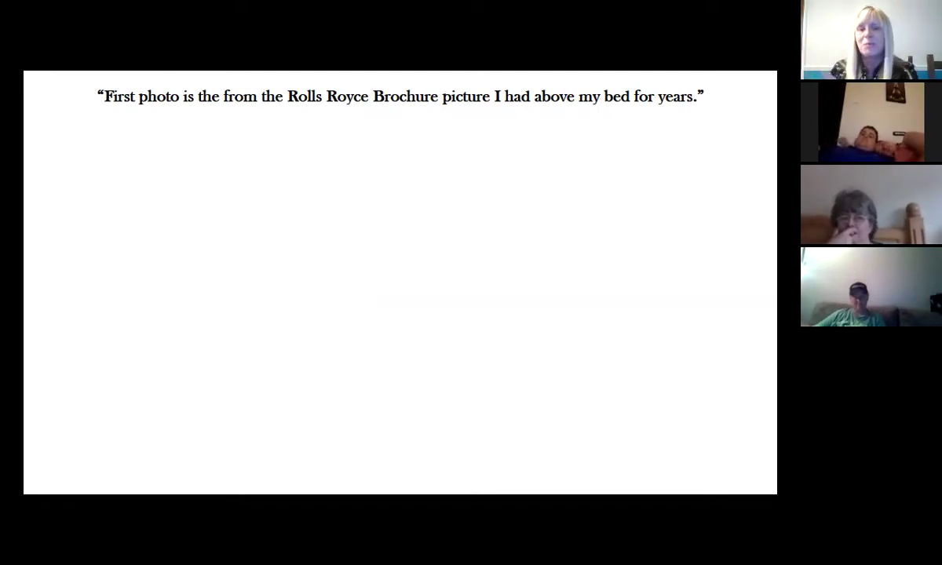
Advance the shared slide to reveal the Rolls-Royce brochure photo of a car bonnet
key(Right)
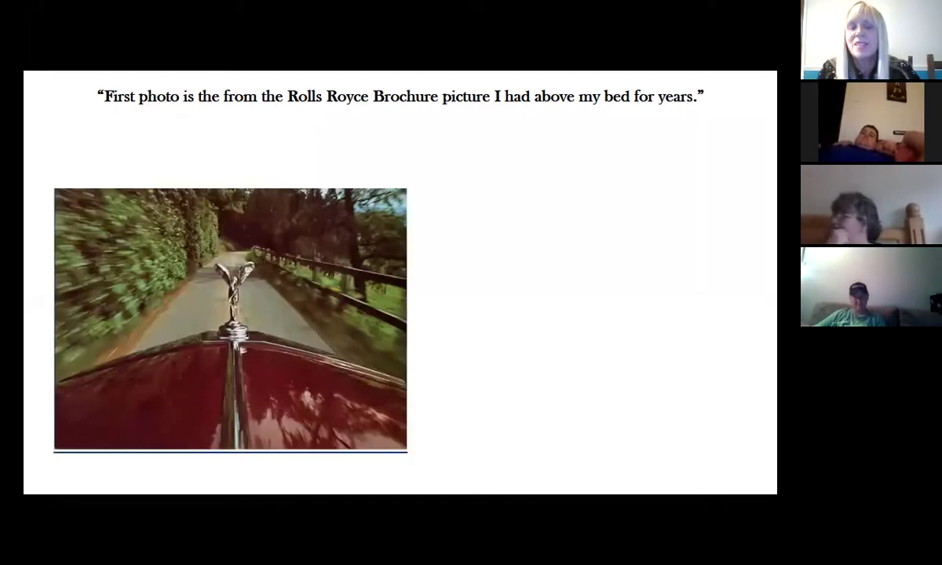